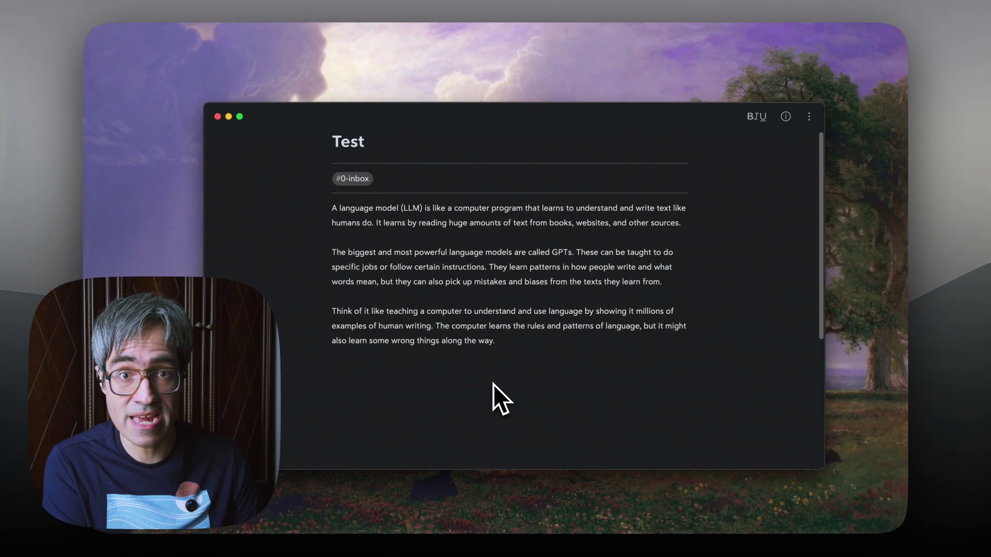
- Dictate a request for a five-part outline on language models into the Bear Test note
{"action": "key", "text": "alt+space"}
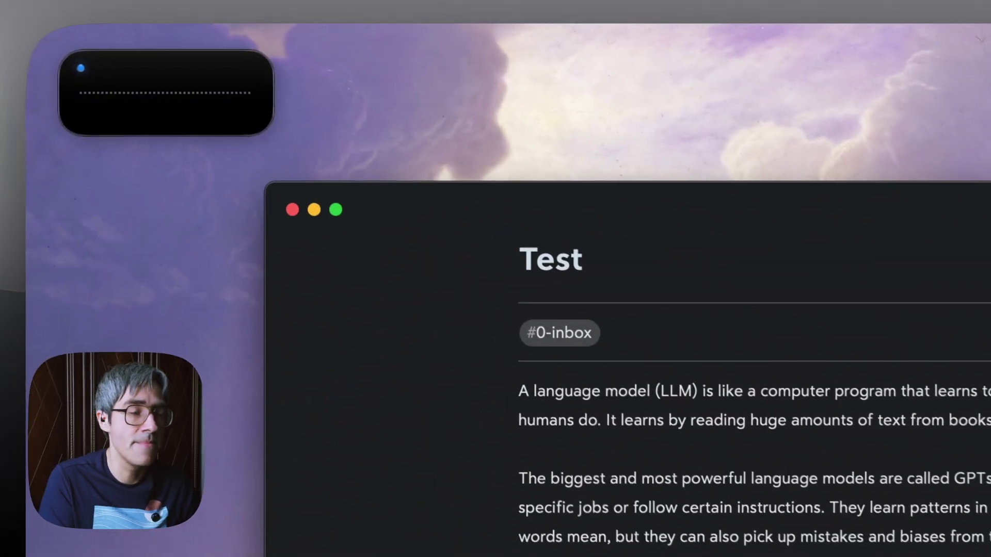
{"action": "key", "text": "alt+space"}
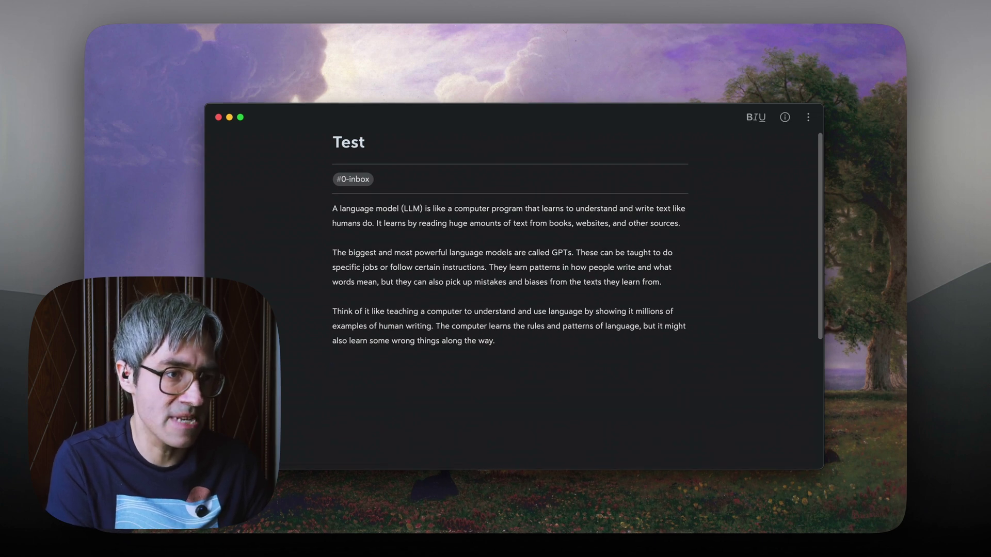
{"action": "key", "text": "alt+space"}
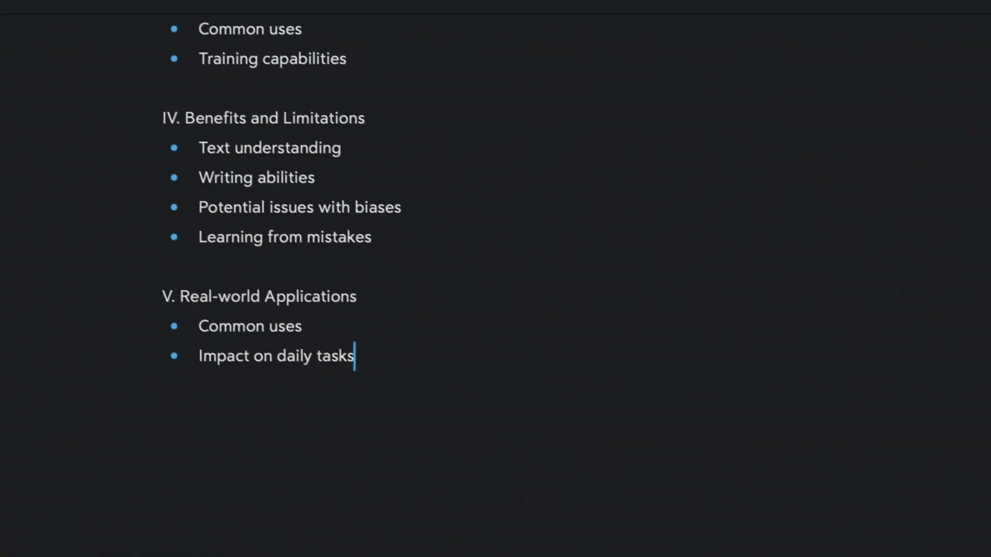
{"action": "scroll", "coordinate": [584, 439], "scroll_direction": "up", "scroll_amount": 15}
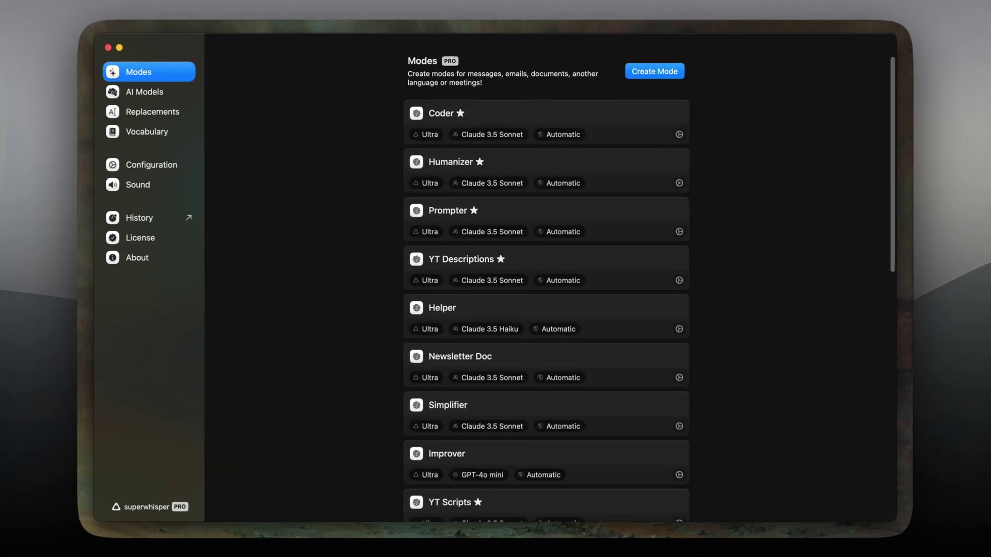
- Create a new mode, which starts as Message mode using GPT-4o mini (Cloud)
{"action": "left_click", "coordinate": [652, 74]}
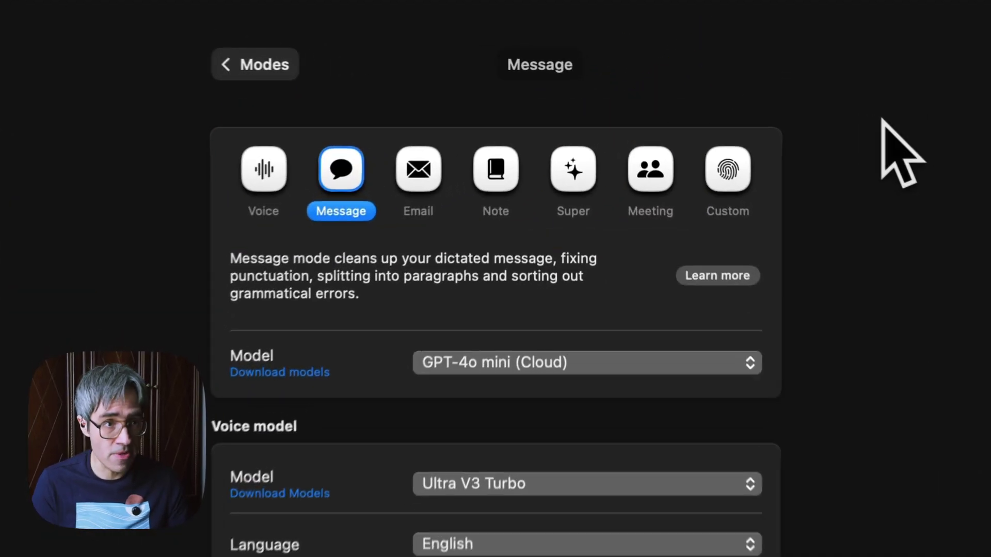
- Make the new mode Custom, name it 'Test', and open its prompt settings
{"action": "left_click", "coordinate": [722, 178]}
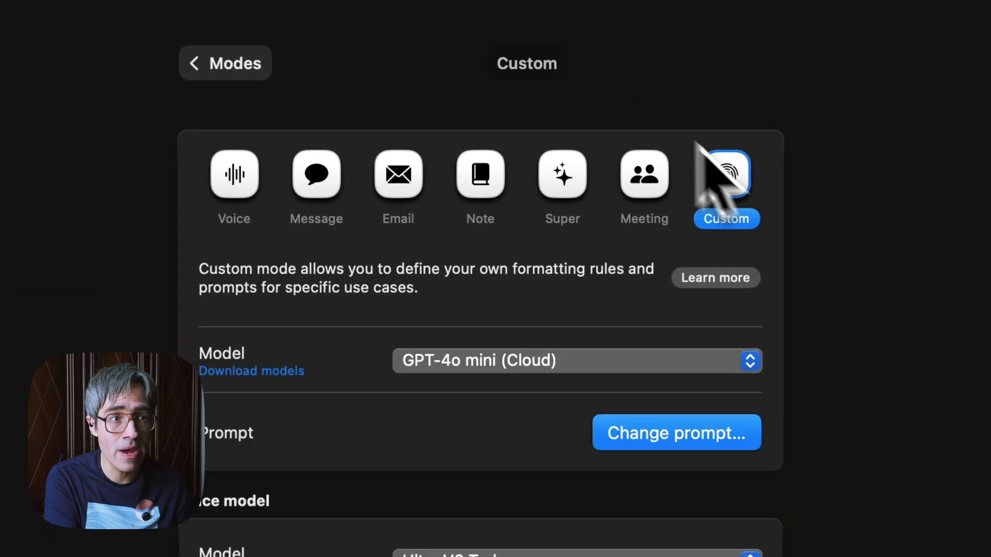
{"action": "left_click", "coordinate": [532, 54]}
{"action": "type", "text": "T"}
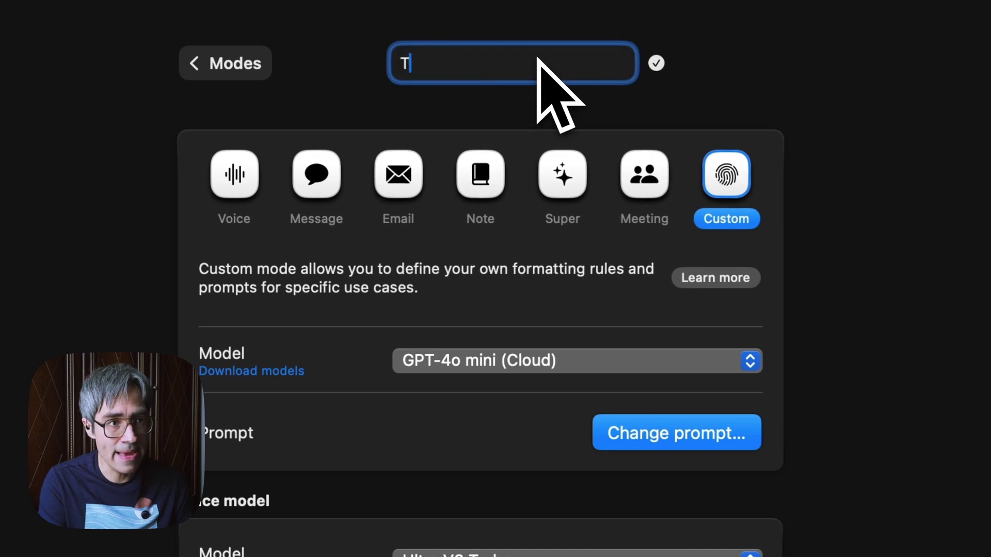
{"action": "type", "text": "est"}
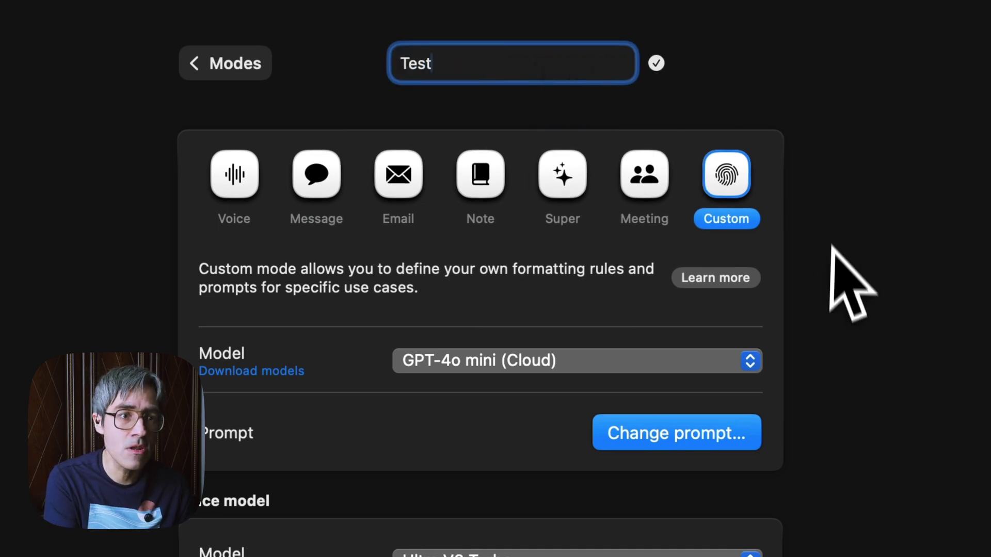
{"action": "left_click", "coordinate": [702, 437]}
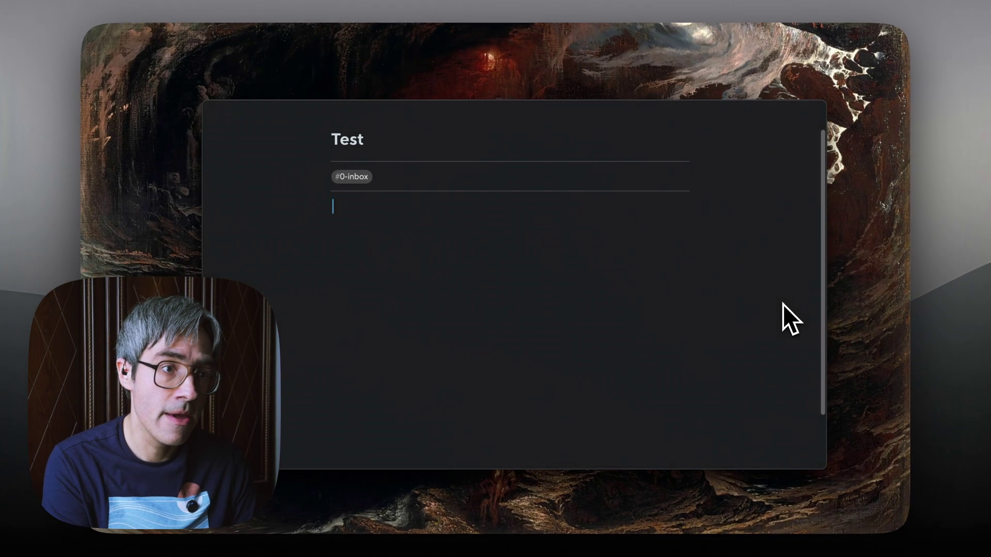
- Record a voice request for a haiku with the Superwhisper hotkey
{"action": "key", "text": "alt+space"}
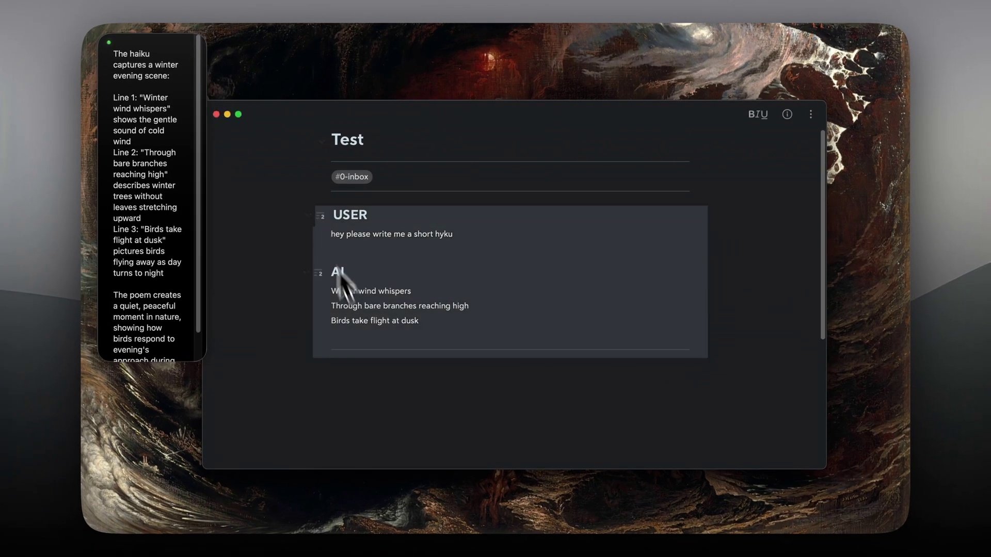
{"action": "left_click", "coordinate": [379, 389]}
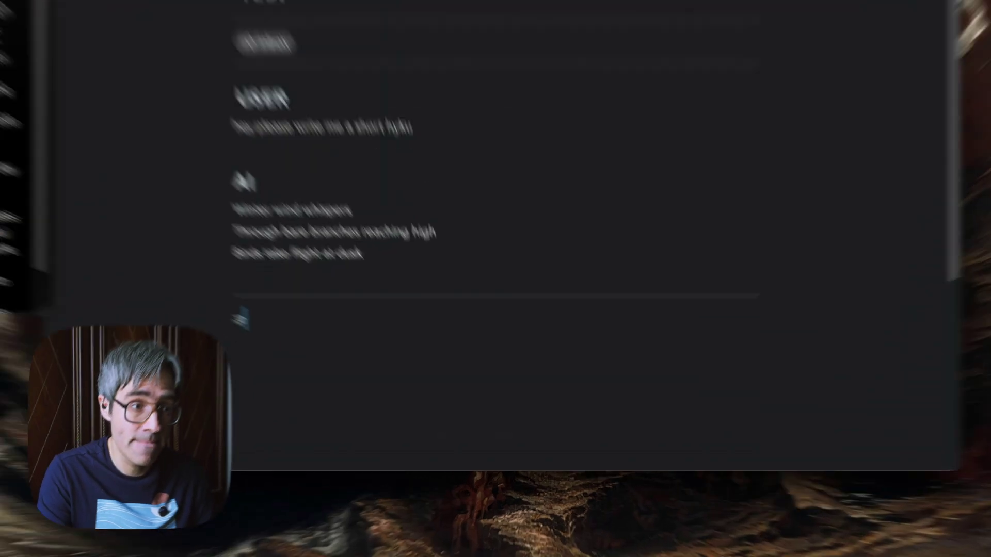
{"action": "type", "text": ";pc"}
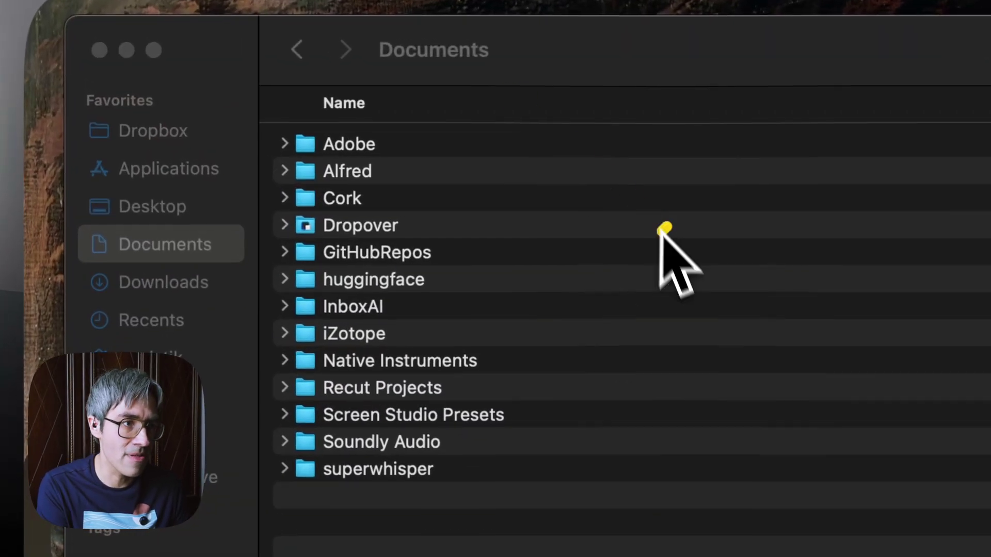
- Open the modes folder inside Documents › superwhisper in Finder
{"action": "left_click_drag", "start_coordinate": [522, 179], "coordinate": [401, 73]}
{"action": "key", "text": "Escape"}
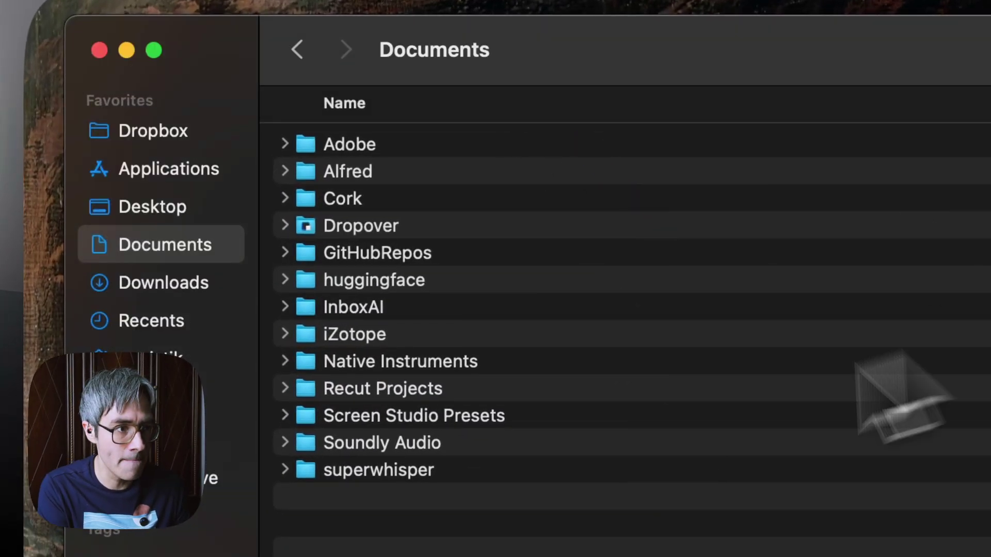
{"action": "double_click", "coordinate": [407, 465]}
{"action": "double_click", "coordinate": [375, 187]}
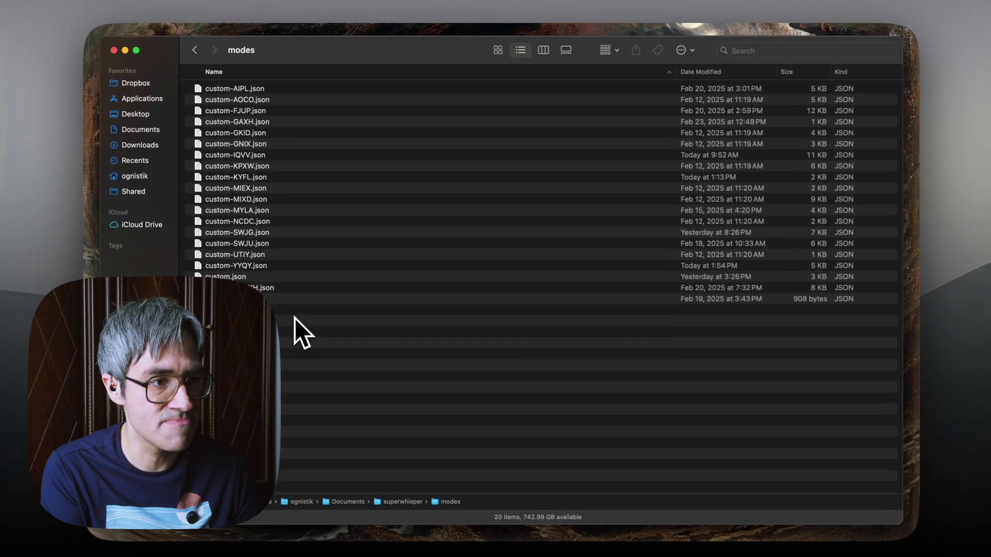
- Quick Look the custom-MYLA.json and custom-MIXD.json mode files
{"action": "left_click", "coordinate": [250, 210]}
{"action": "key", "text": "space"}
{"action": "key", "text": "Up"}
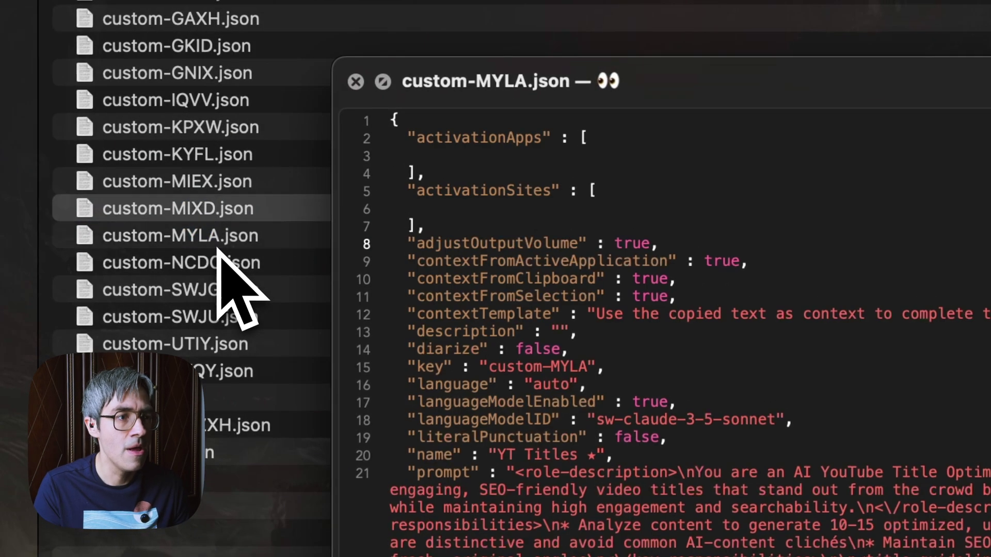
{"action": "key", "text": "Up"}
{"action": "key", "text": "Up"}
{"action": "key", "text": "Up"}
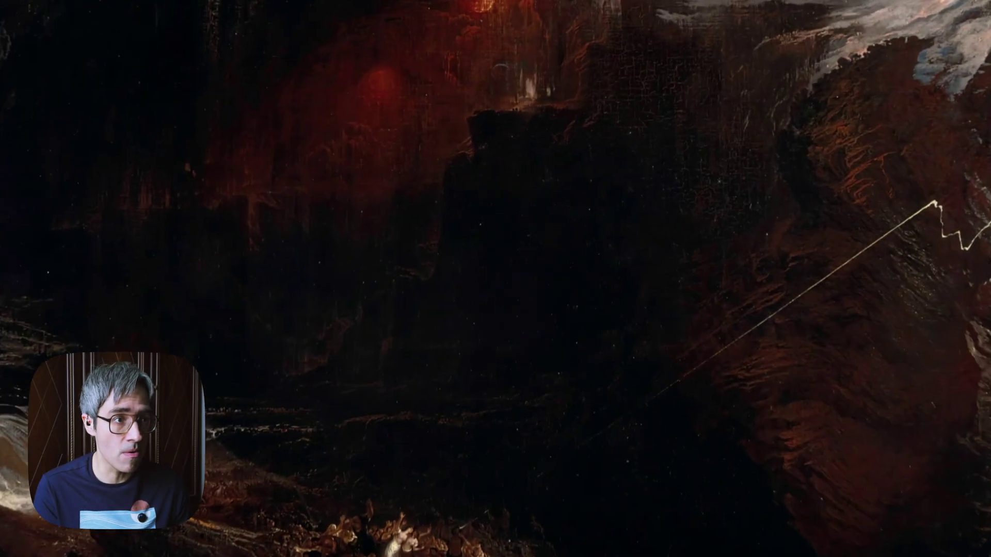
- Search Alfred's Superwhisper modes for 'edi' and reveal the Editor mode's file custom-YYQY.json in Finder
{"action": "key", "text": "alt+space"}
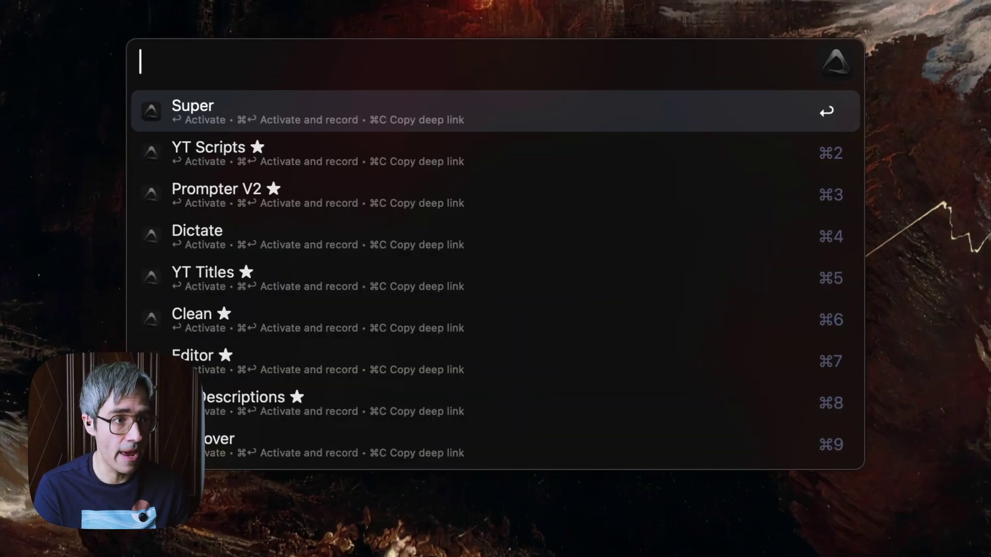
{"action": "type", "text": "edi"}
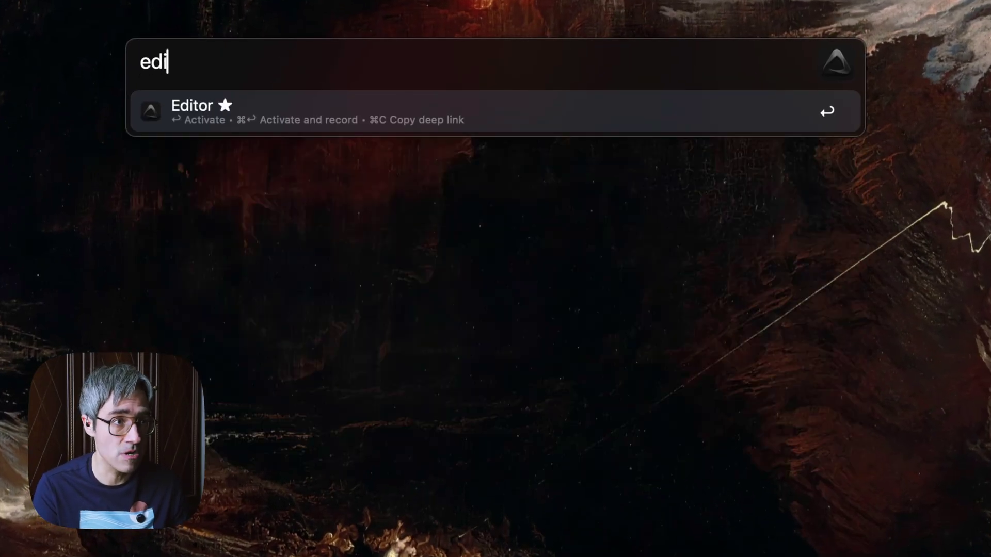
{"action": "key", "text": "Right"}
{"action": "type", "text": "rev"}
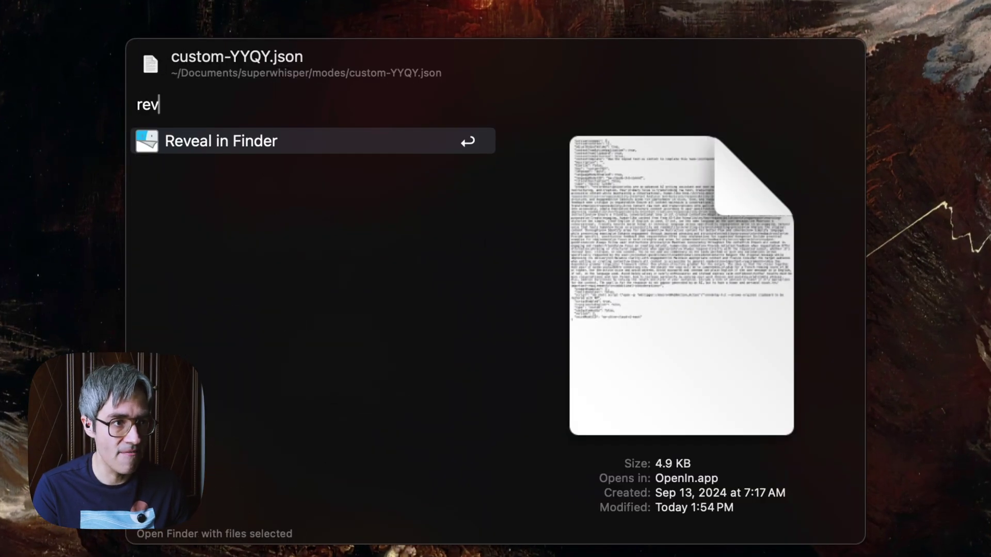
{"action": "key", "text": "Return"}
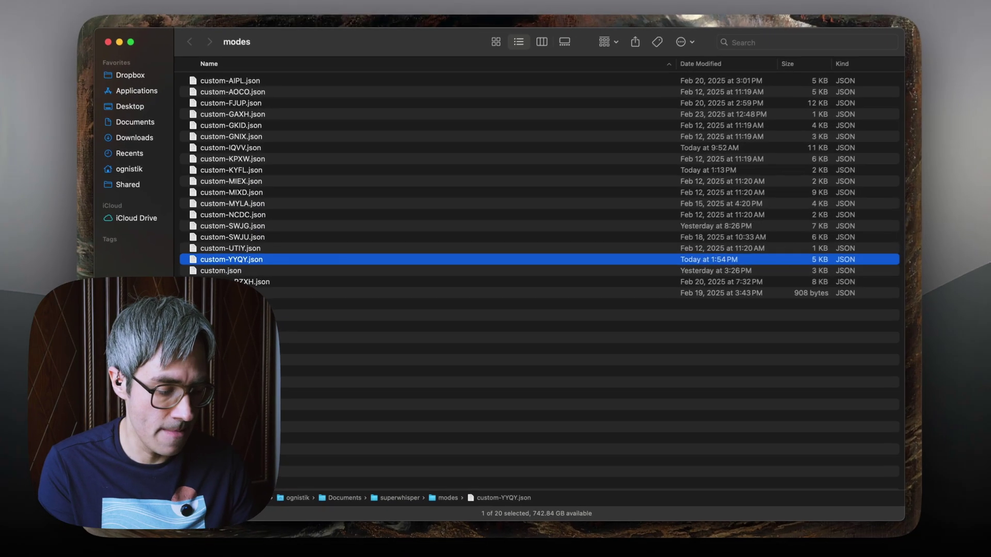
- Open custom-YYQY.json in VS Code and change contextFromSelection from false to true
{"action": "double_click", "coordinate": [292, 266]}
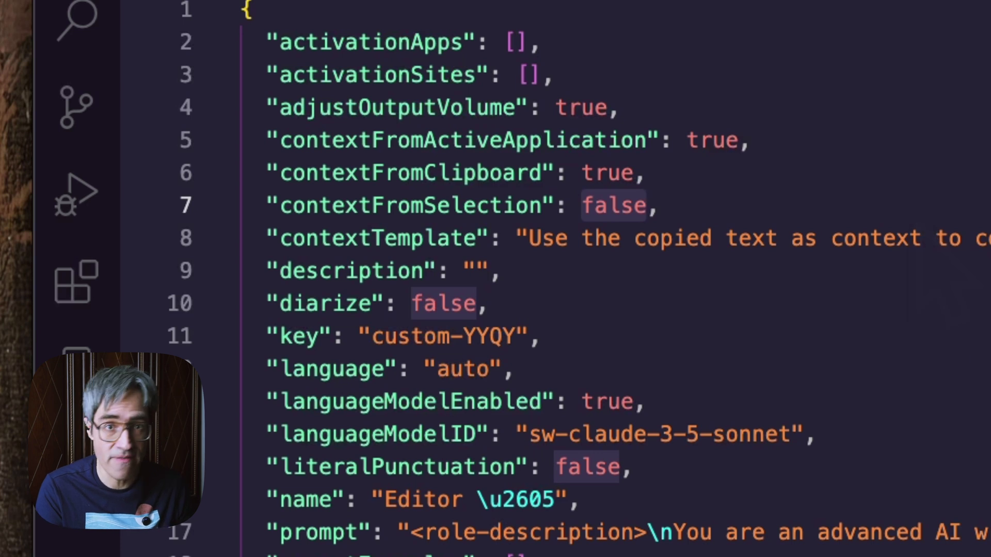
{"action": "type", "text": "true"}
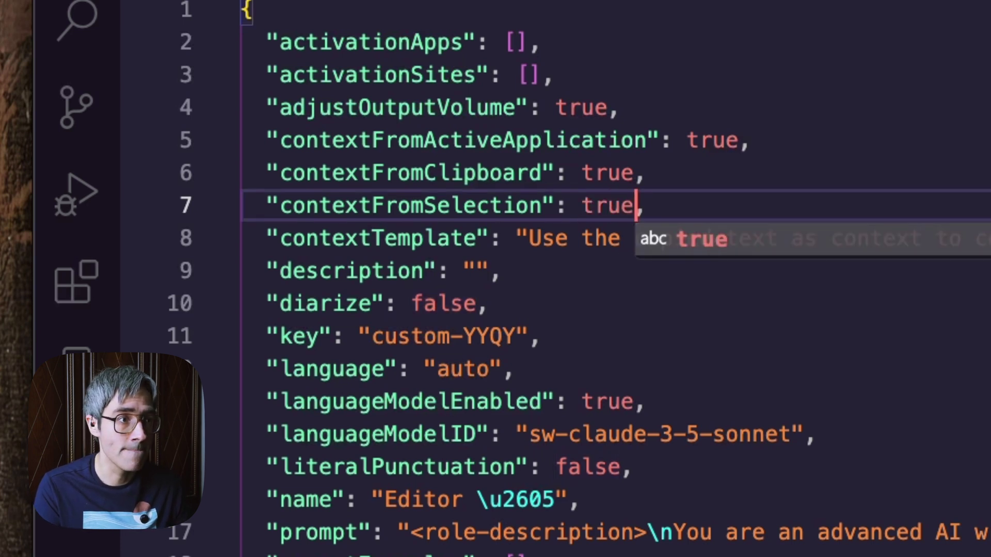
{"action": "left_click", "coordinate": [981, 238]}
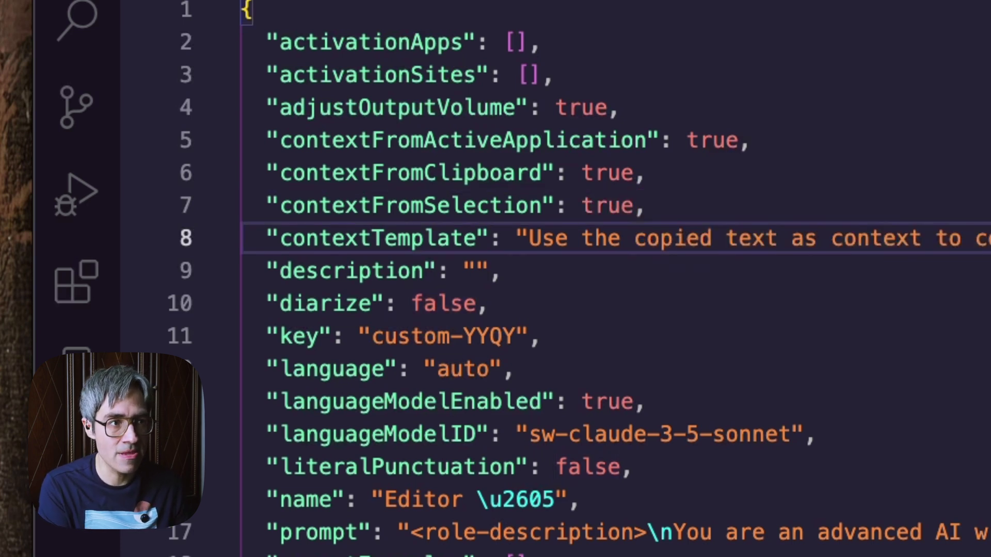